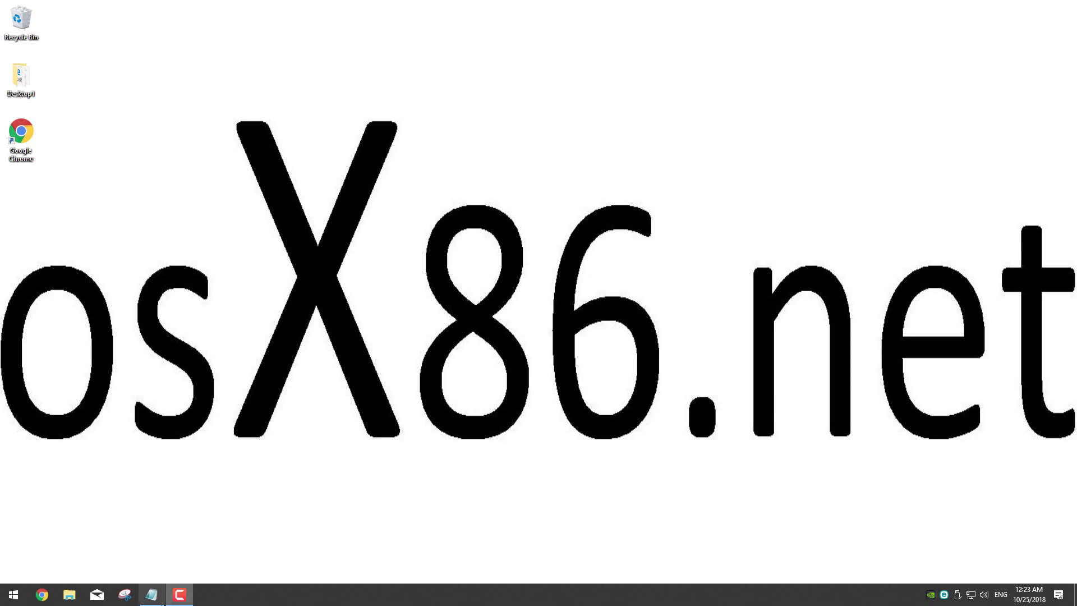
# Copy the mega.nz link from Notepad and download Install macOS High Sierra.dmg, allowing the site to store files.
pyautogui.click(152, 595)
pyautogui.hotkey('shift', 'Home')
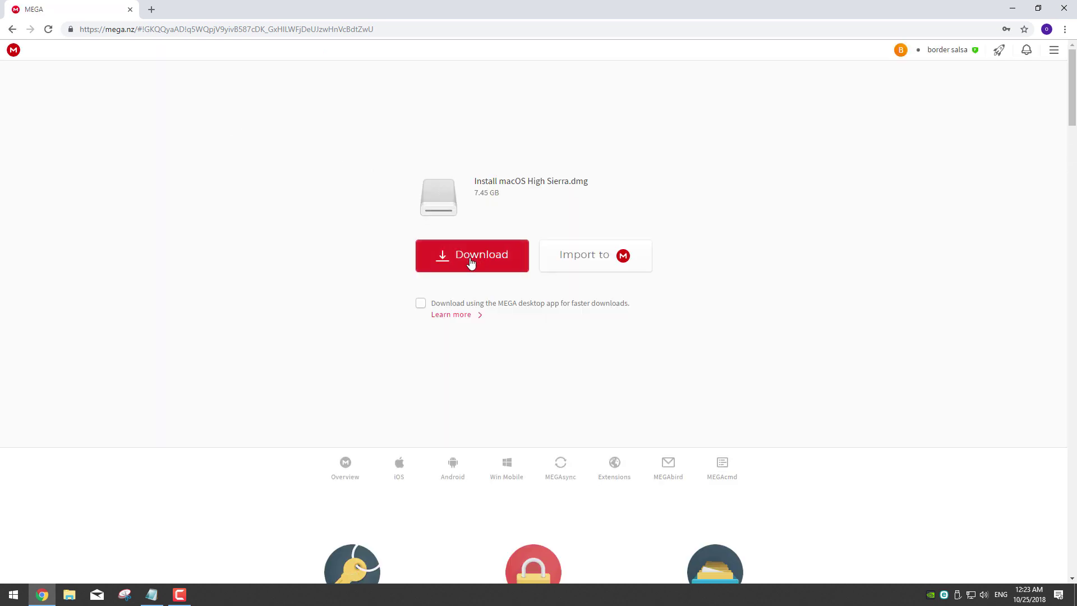
pyautogui.click(471, 259)
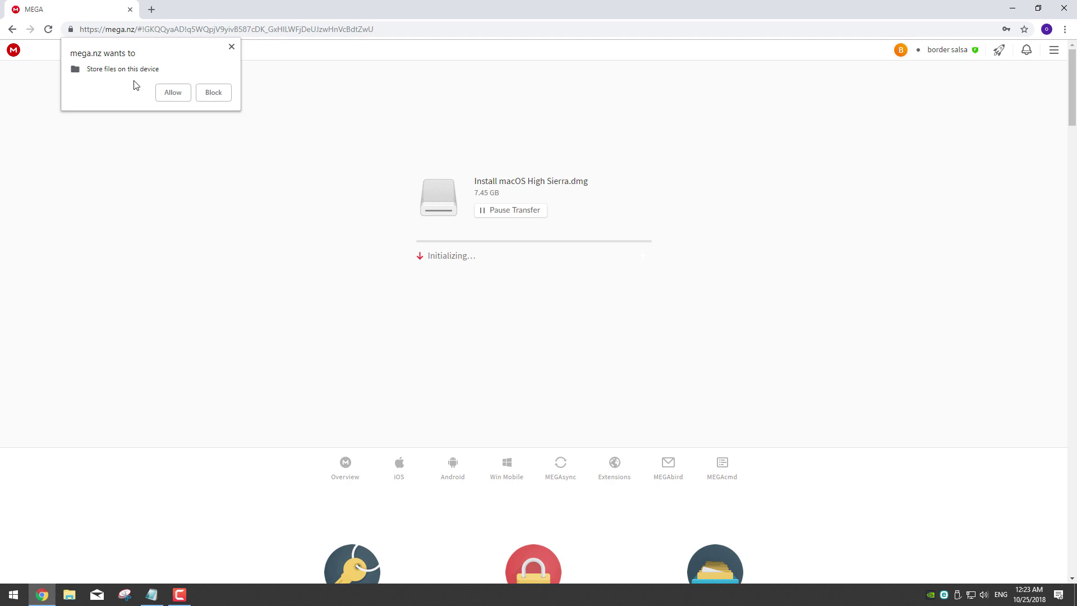
pyautogui.click(173, 93)
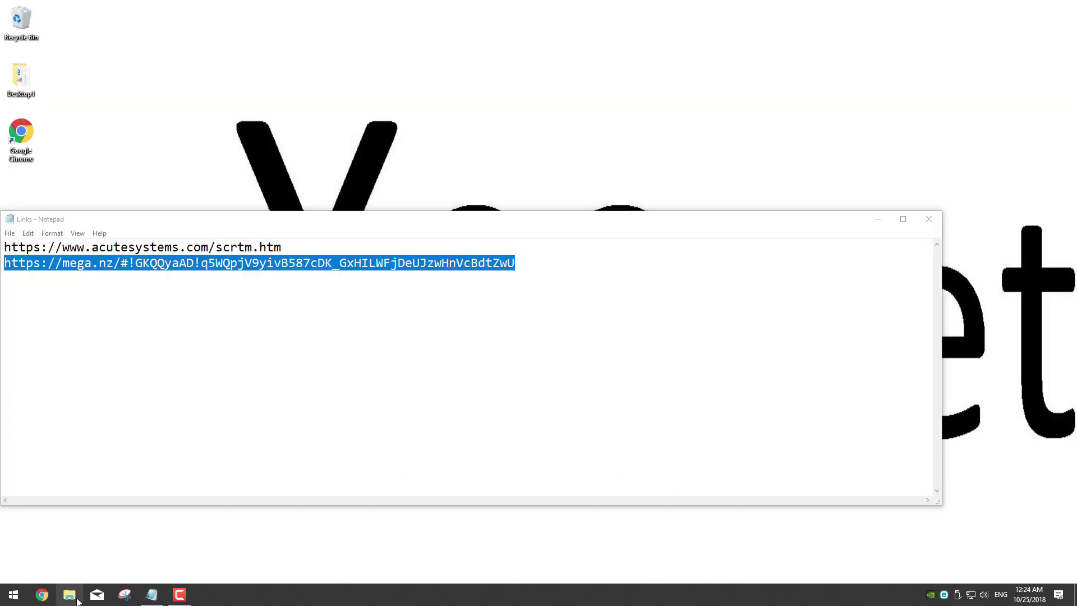
# Check that Install macOS High Sierra.dmg (7,812,520 KB) is in Downloads, then close the folder.
pyautogui.rightClick(79, 596)
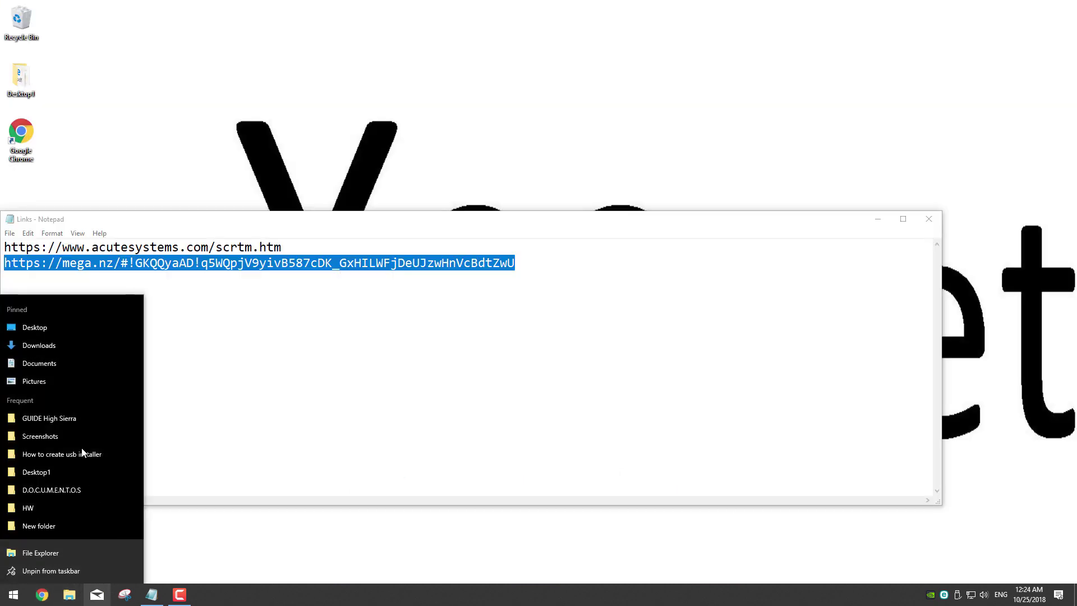
pyautogui.click(49, 346)
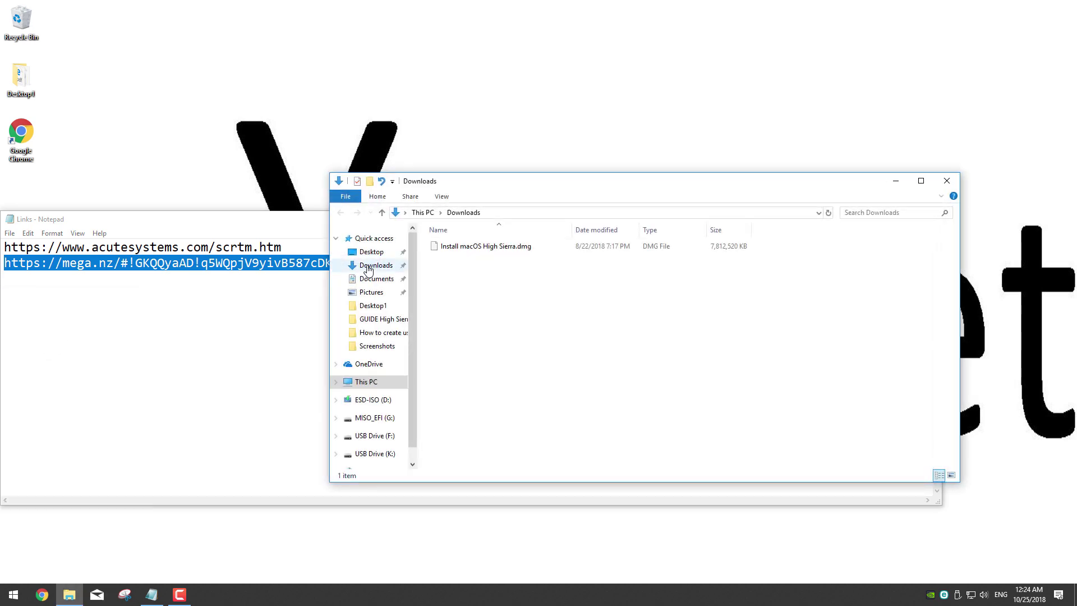
pyautogui.click(551, 248)
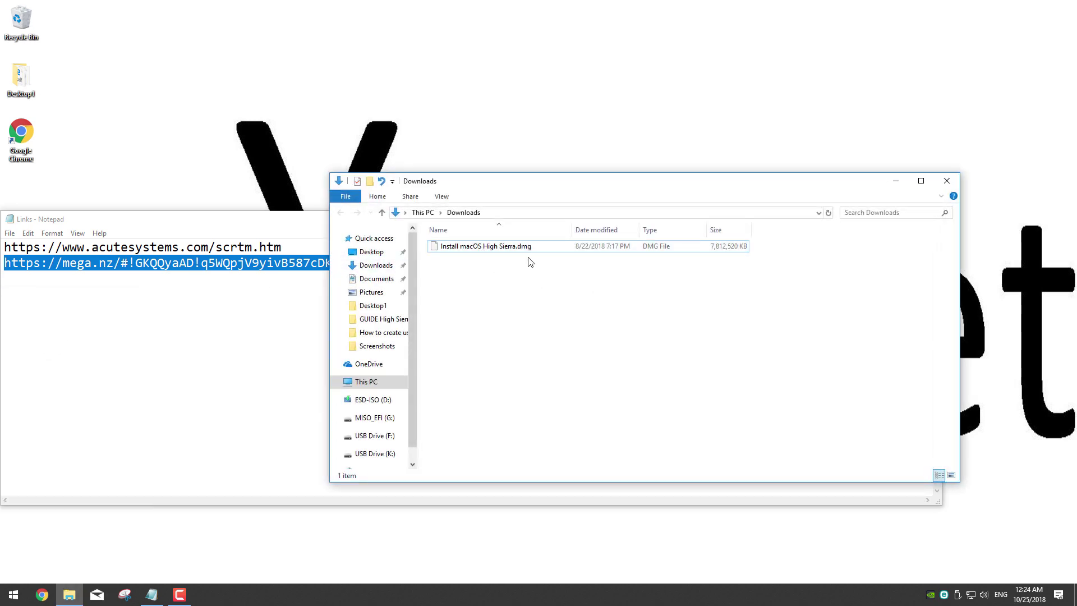
pyautogui.hotkey('alt', 'F4')
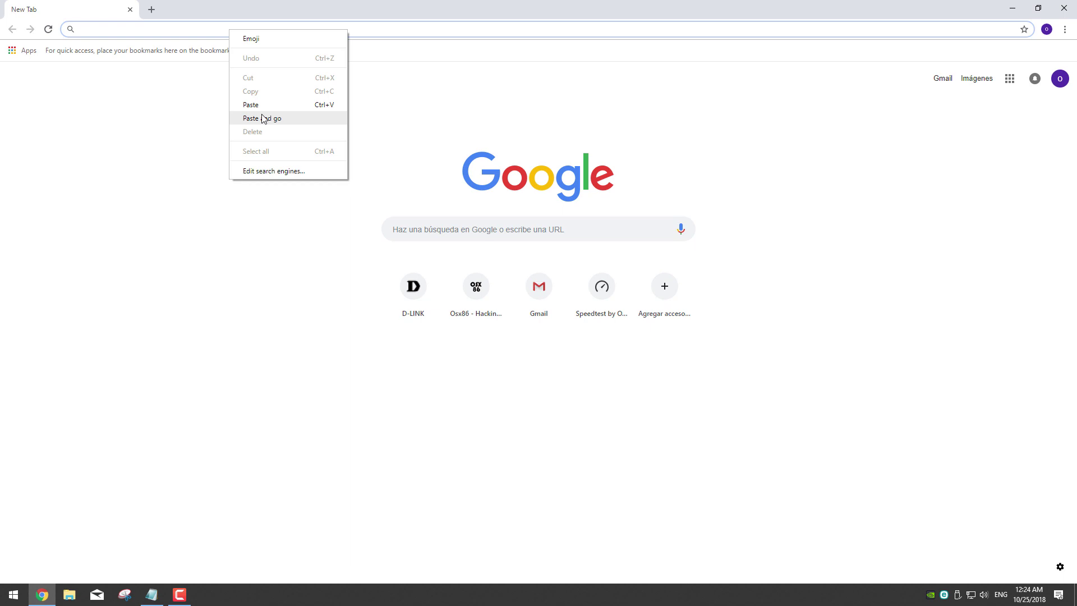
# Go to the pasted Acute Systems TransMac Details page and download the tmsetup.exe installer.
pyautogui.click(262, 118)
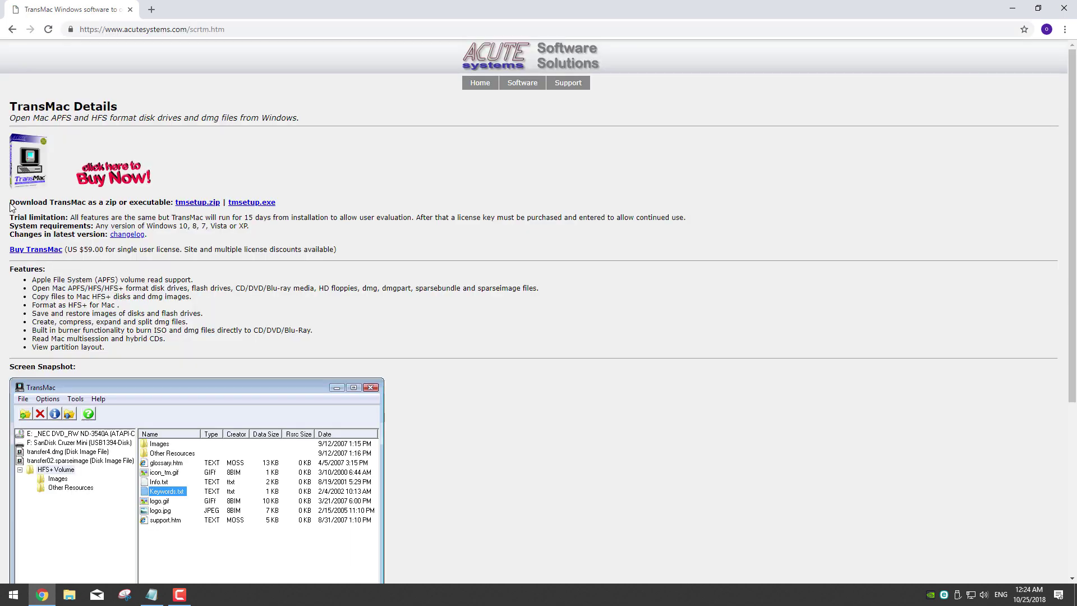
pyautogui.moveTo(19, 204); pyautogui.dragTo(160, 203)
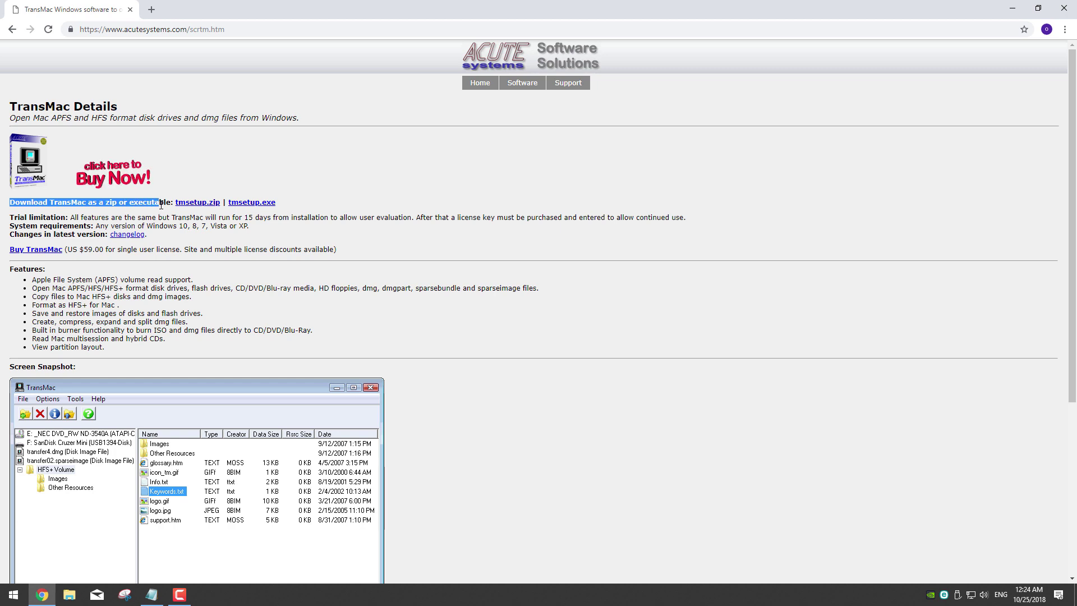
pyautogui.click(245, 207)
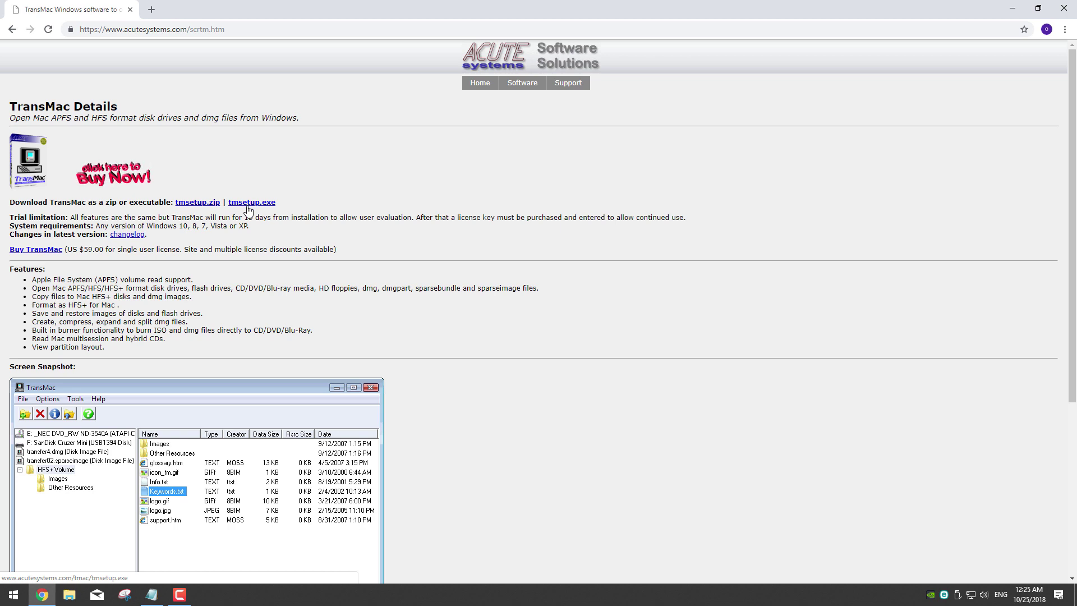
pyautogui.click(248, 204)
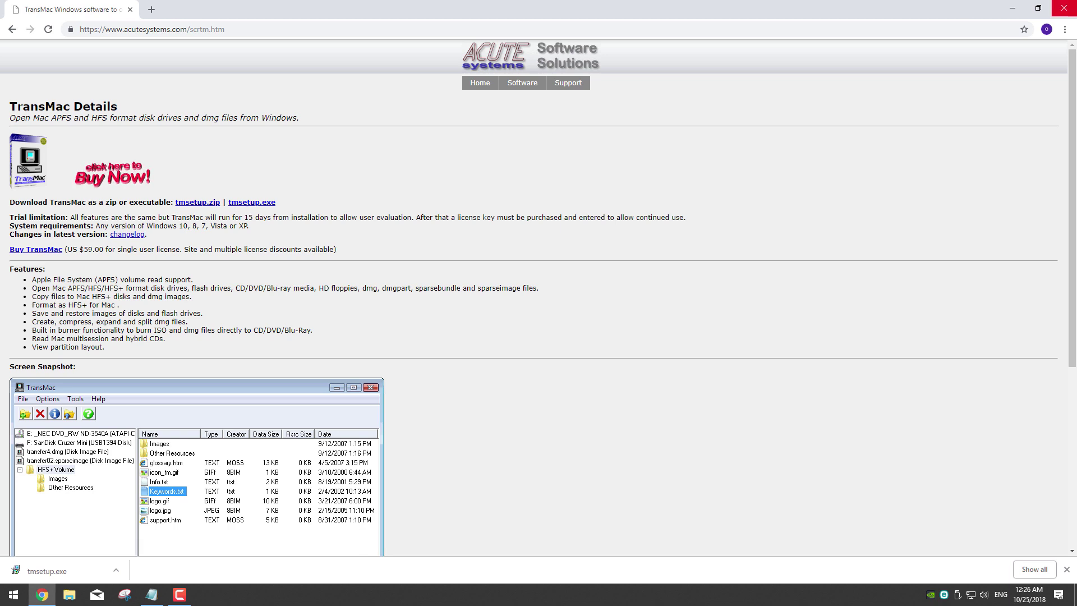
# Close Chrome and run tmsetup from the Downloads folder to start TransMac 12.2 setup.
pyautogui.click(1063, 9)
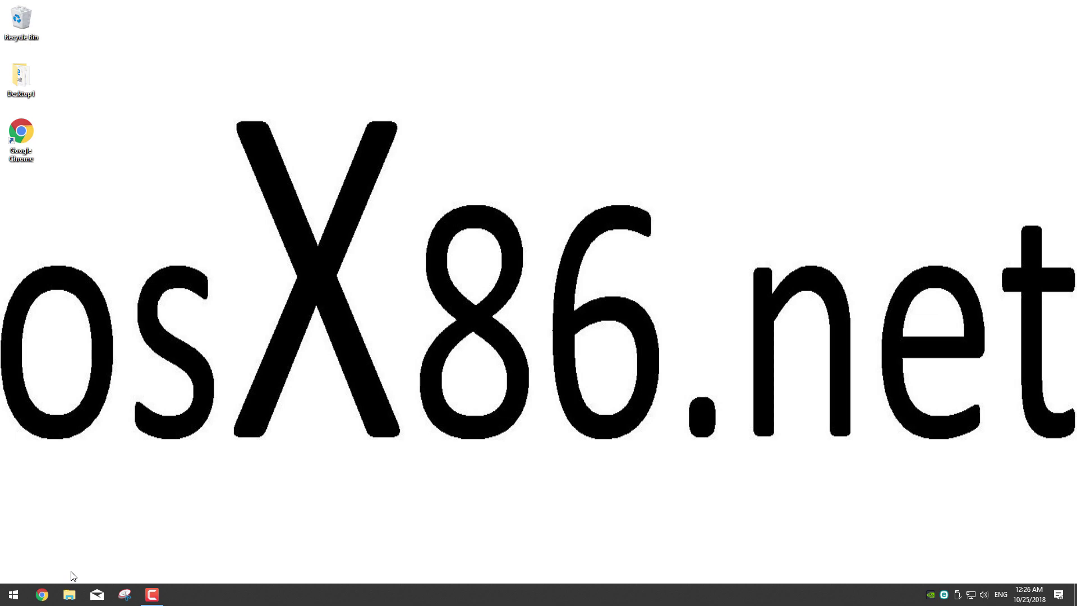
pyautogui.rightClick(69, 593)
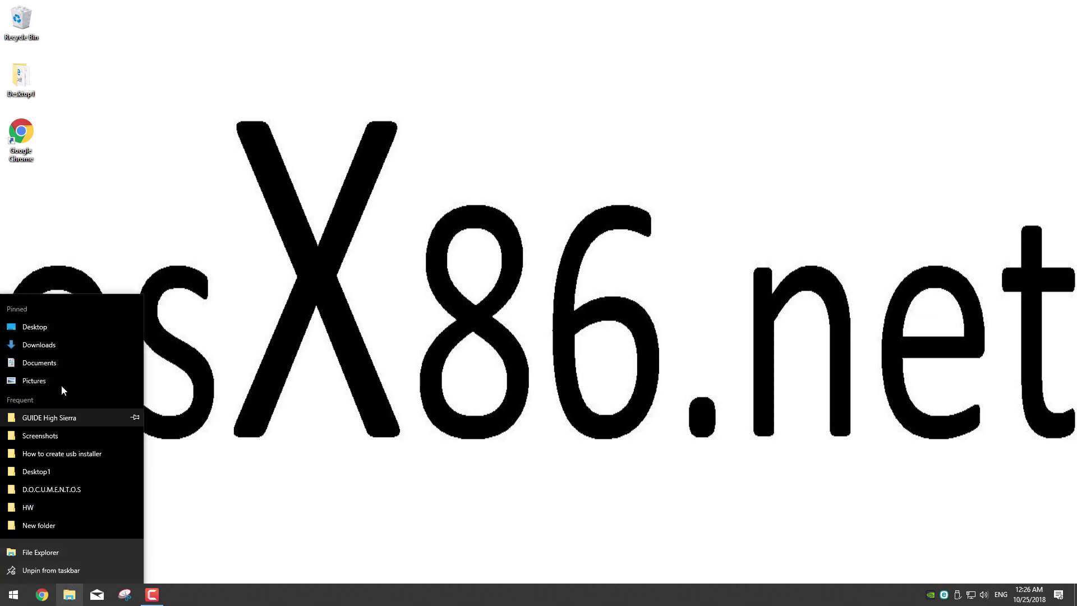
pyautogui.click(39, 342)
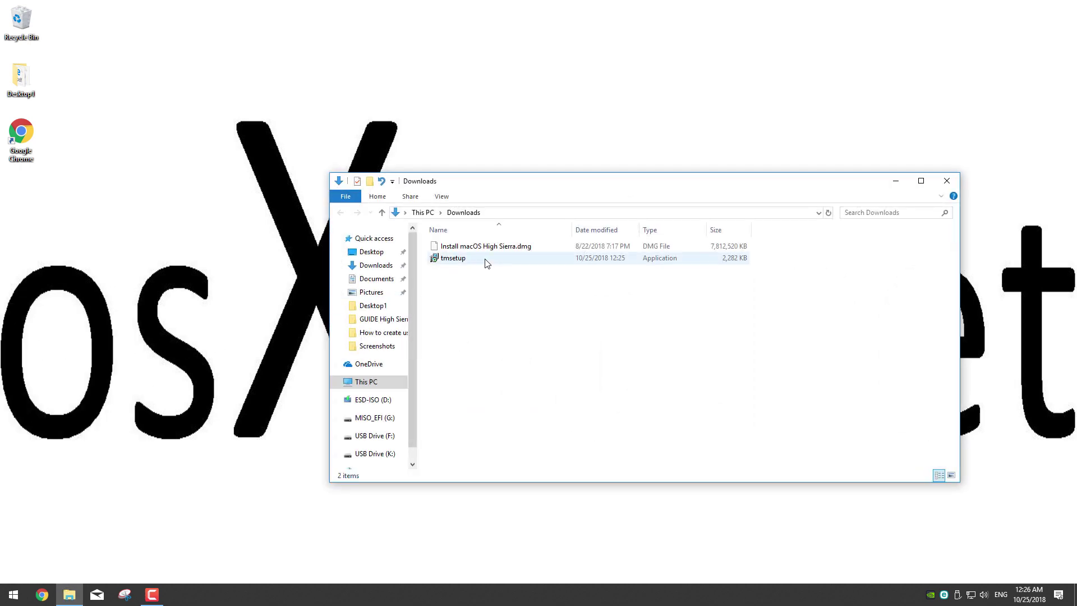
pyautogui.click(458, 259)
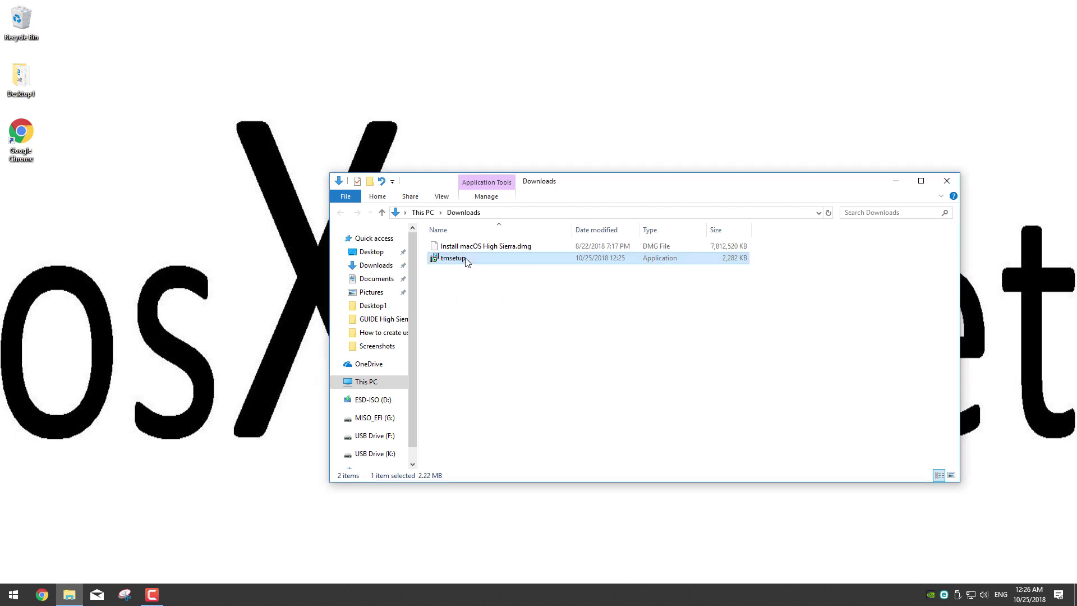
pyautogui.doubleClick(466, 261)
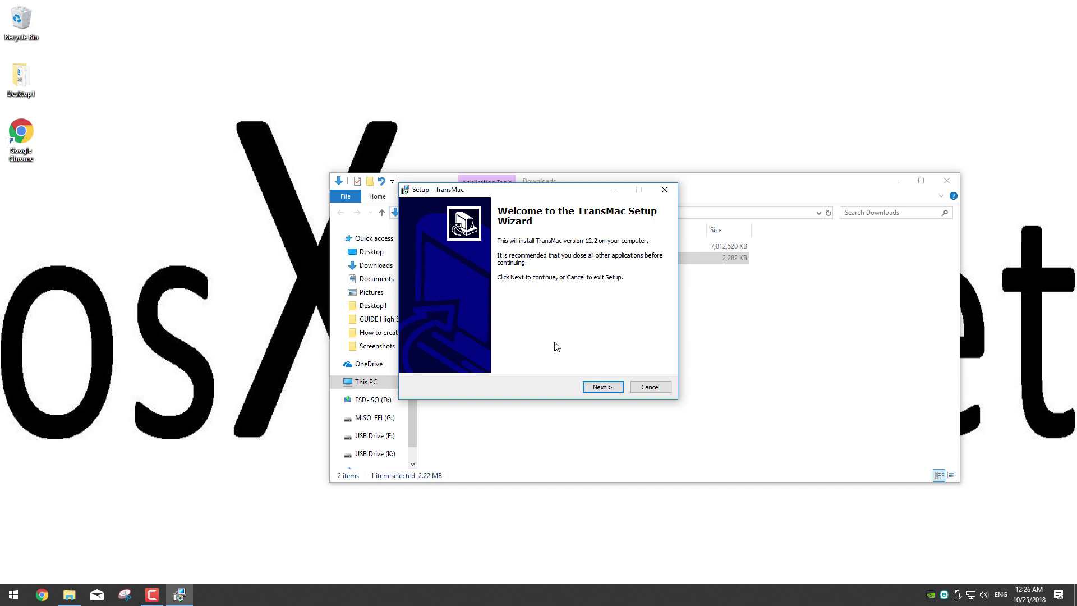
# Accept the licence and keep the default install folder, Start Menu folder and both additional tasks.
pyautogui.click(600, 388)
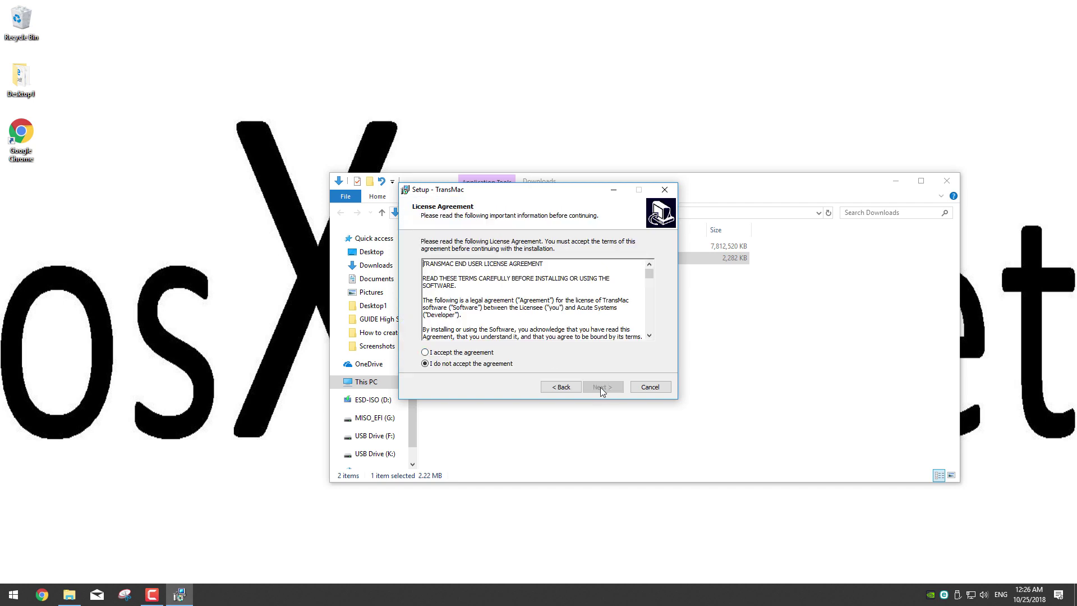
pyautogui.click(481, 353)
pyautogui.click(601, 387)
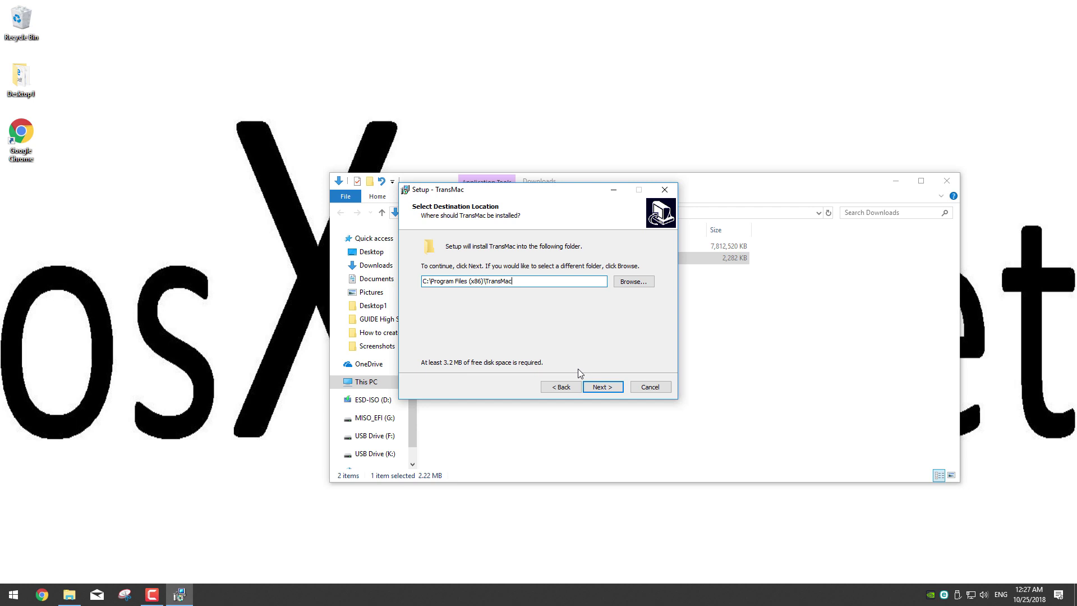
pyautogui.click(604, 387)
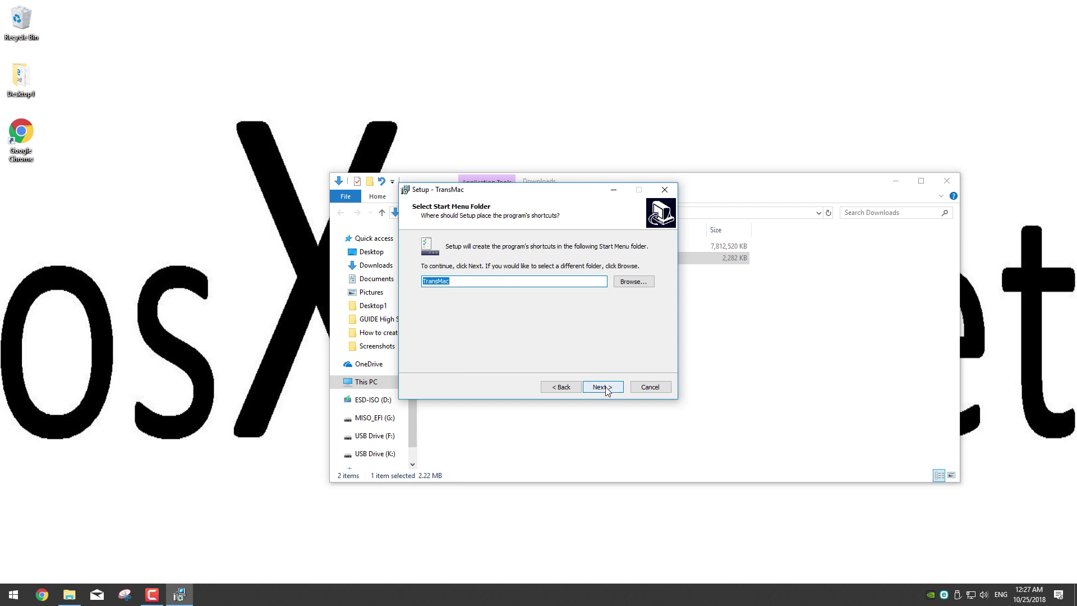
pyautogui.click(604, 387)
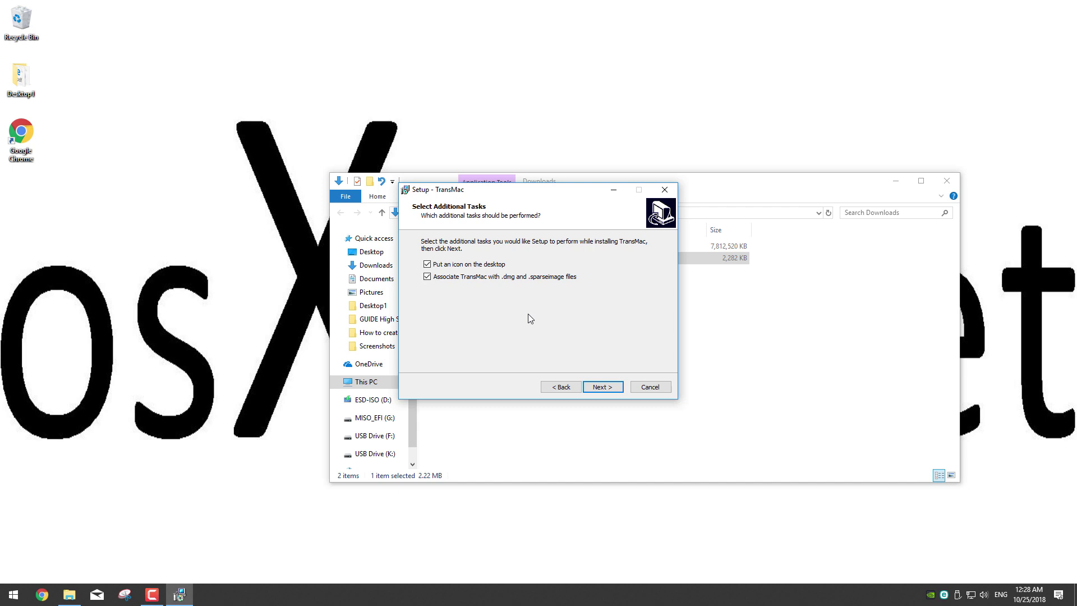
pyautogui.click(601, 387)
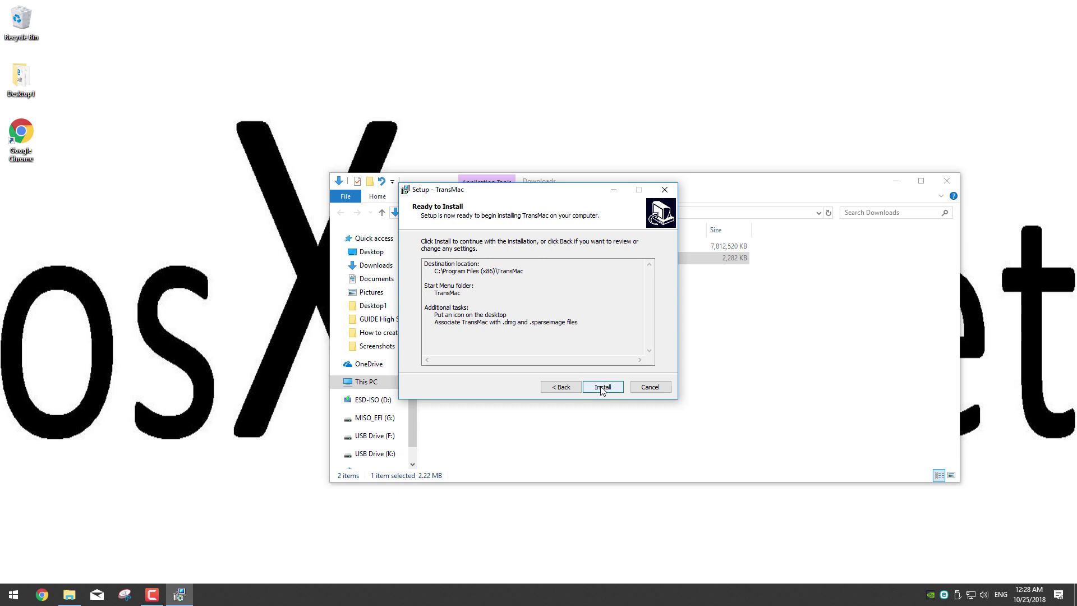
# Install TransMac and finish with Run TransMac and View Readme.txt both unchecked.
pyautogui.click(601, 387)
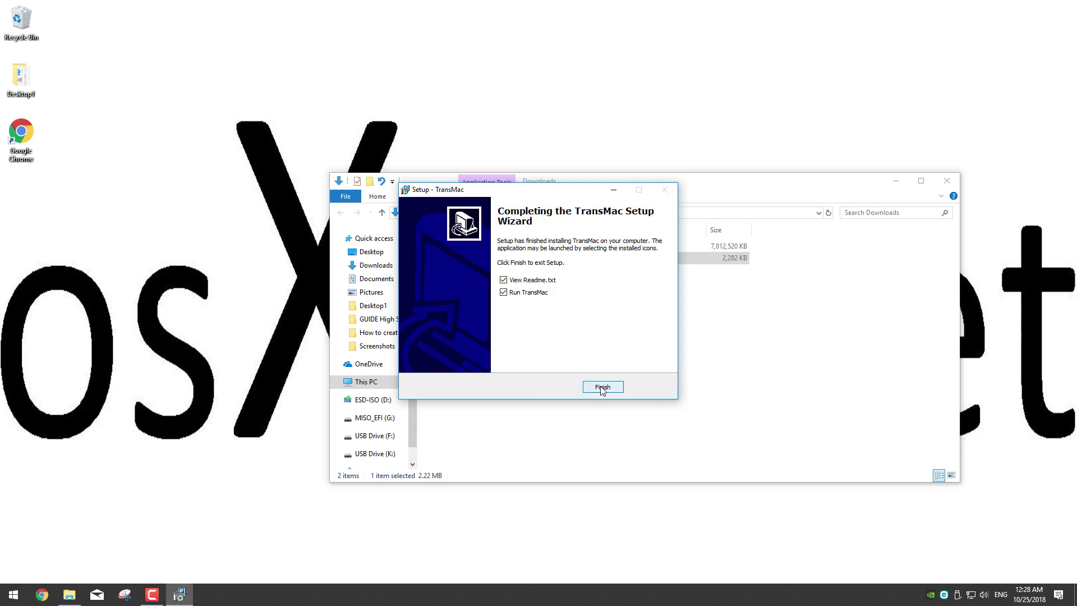
pyautogui.click(537, 292)
pyautogui.click(534, 282)
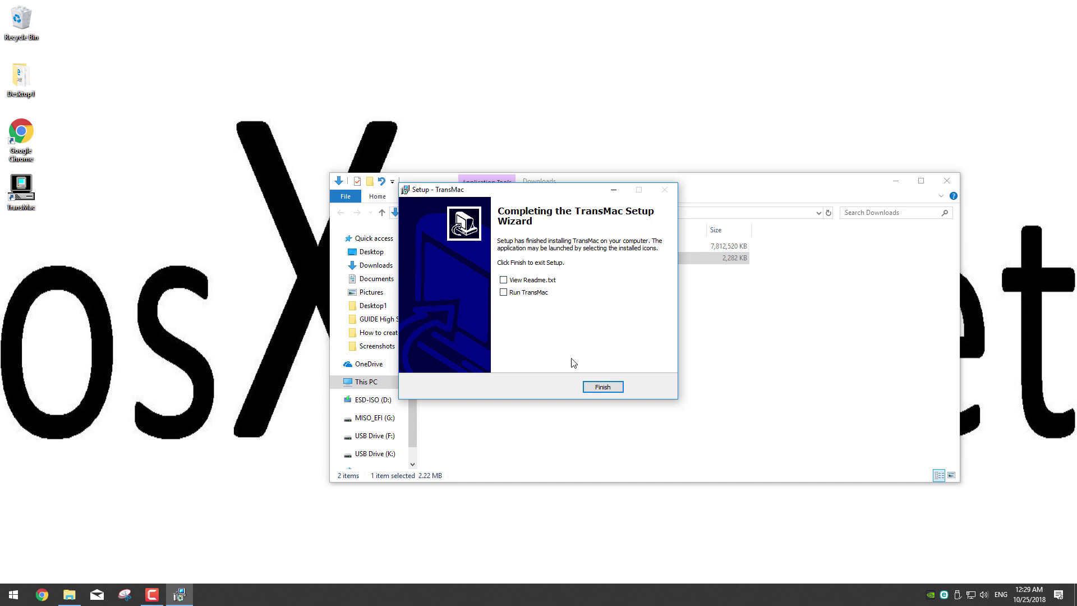
pyautogui.click(604, 391)
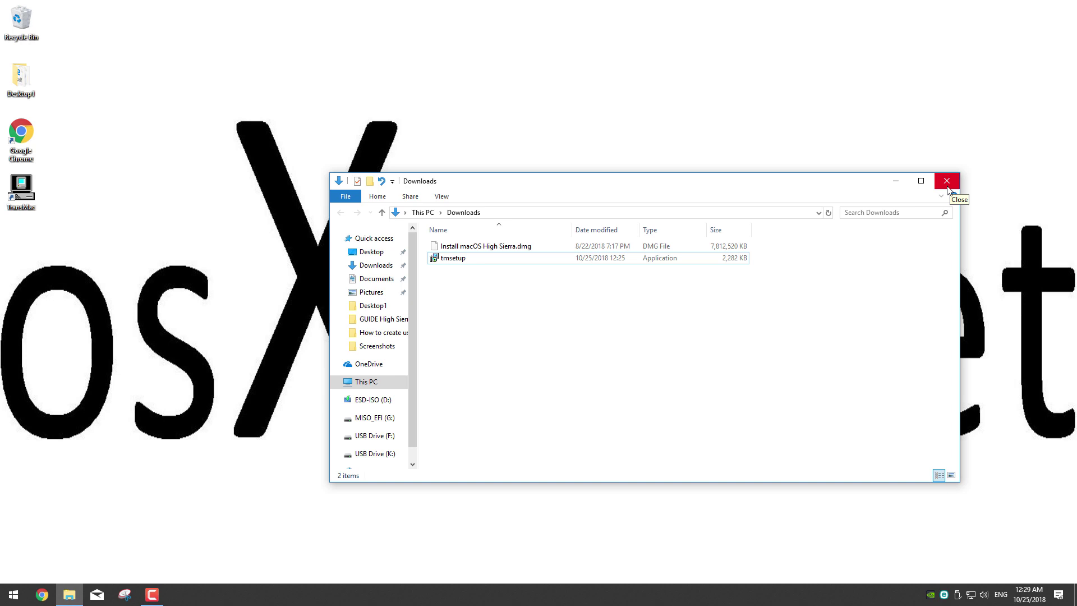
# Close the Downloads window and run the TransMac desktop shortcut as administrator.
pyautogui.click(947, 181)
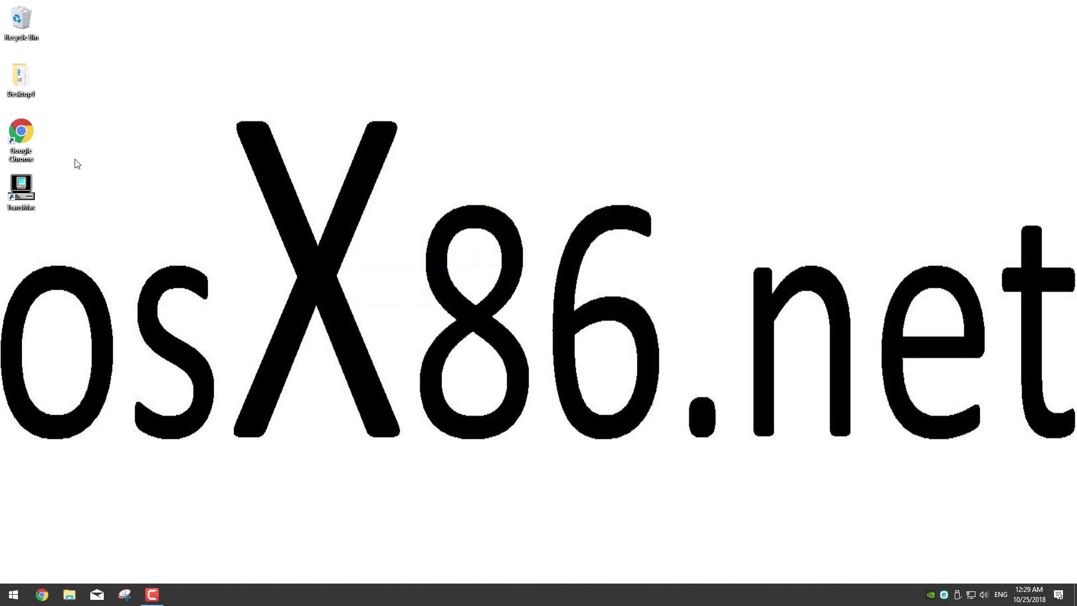
pyautogui.rightClick(24, 189)
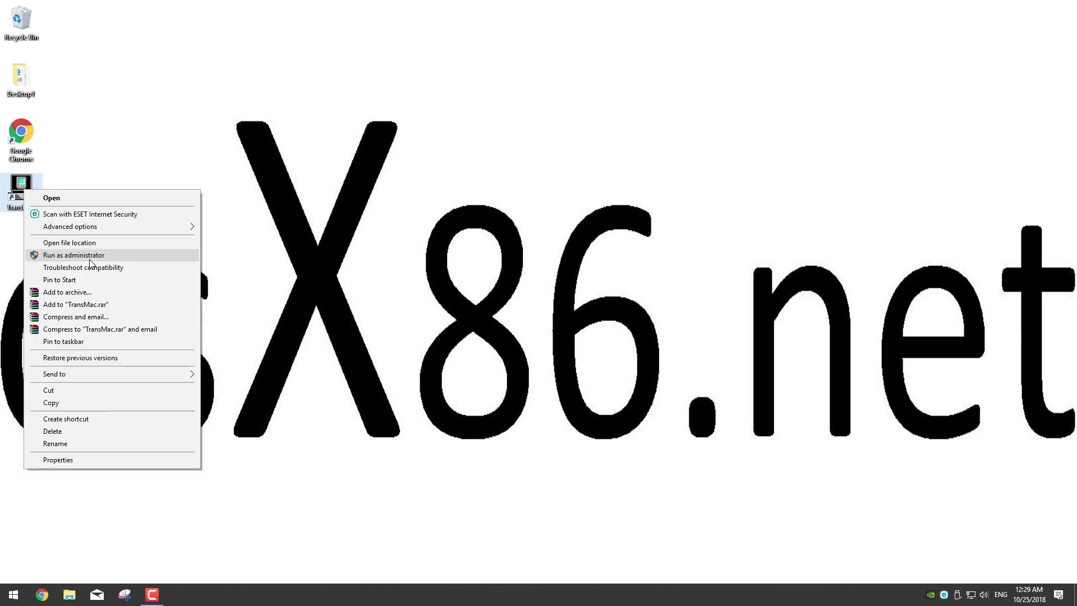
pyautogui.click(89, 260)
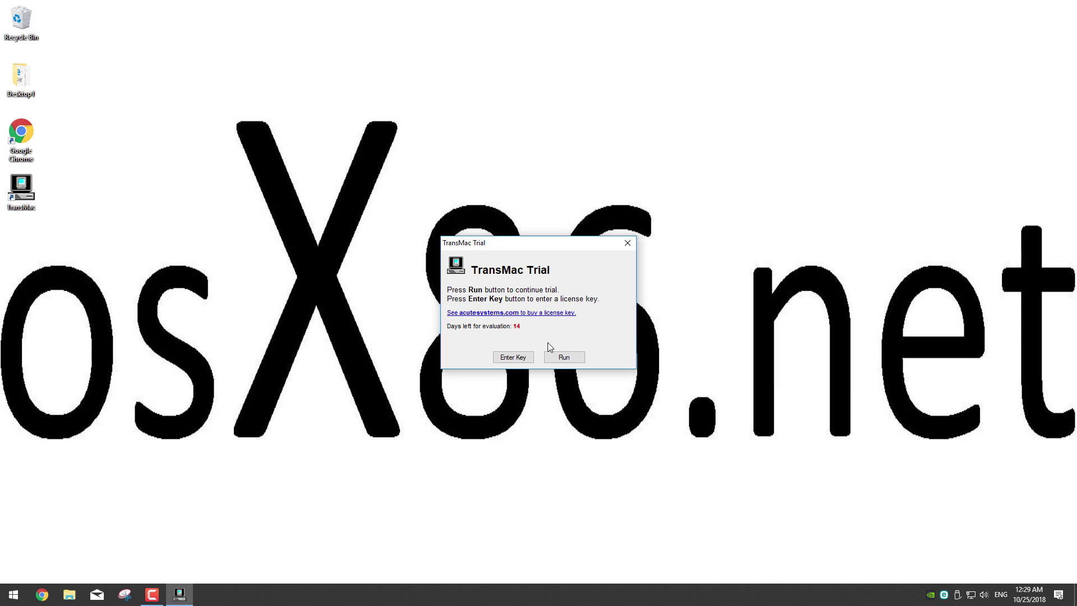
# Continue with the trial and choose Restore with Disk Image on the K: Samsung Flash Drive.
pyautogui.click(563, 357)
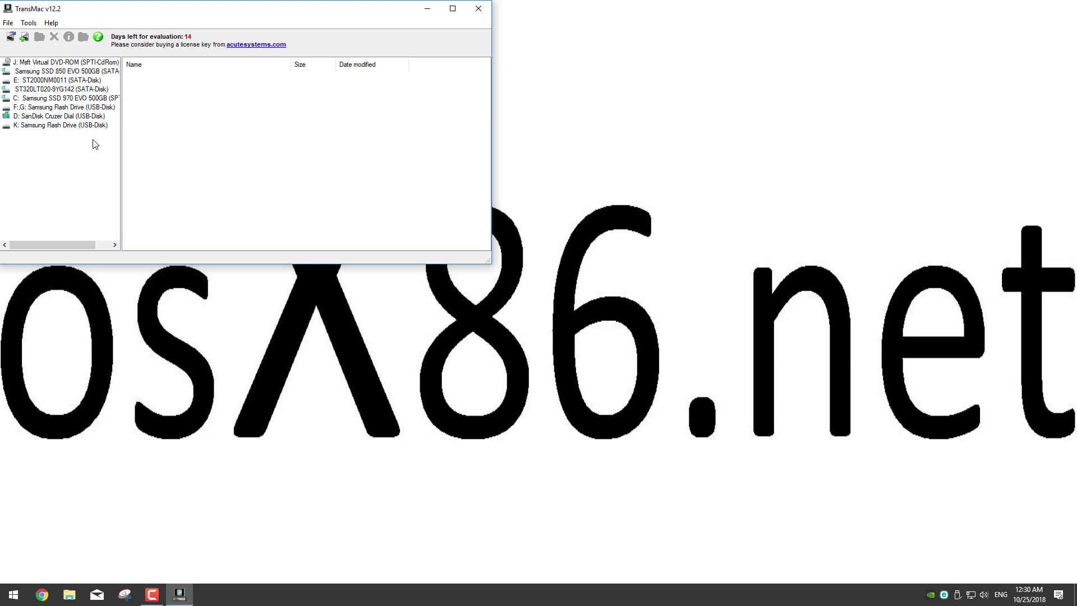
pyautogui.rightClick(84, 125)
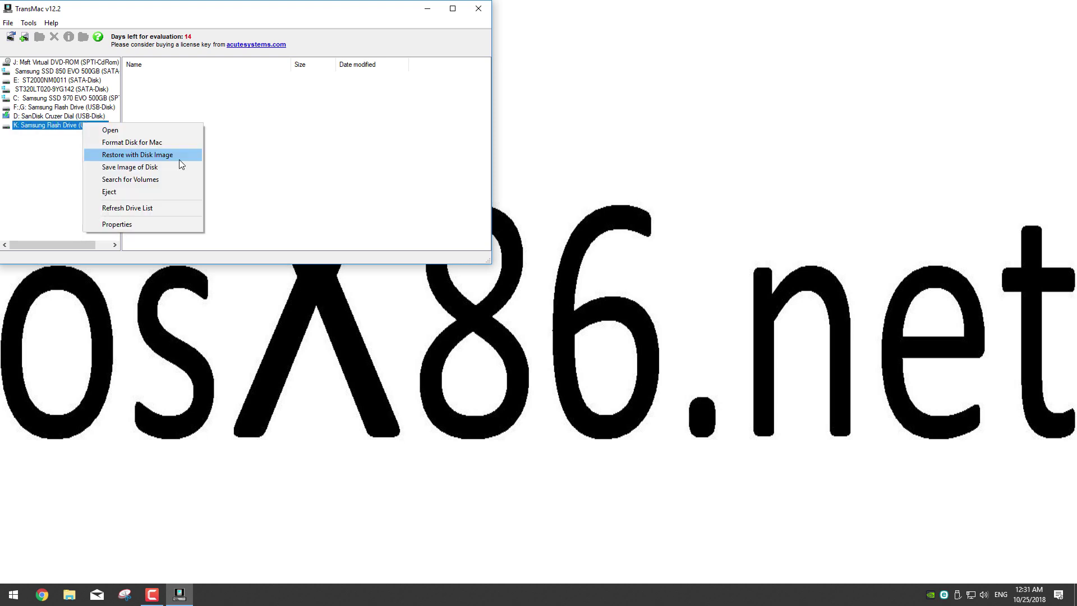
pyautogui.click(171, 157)
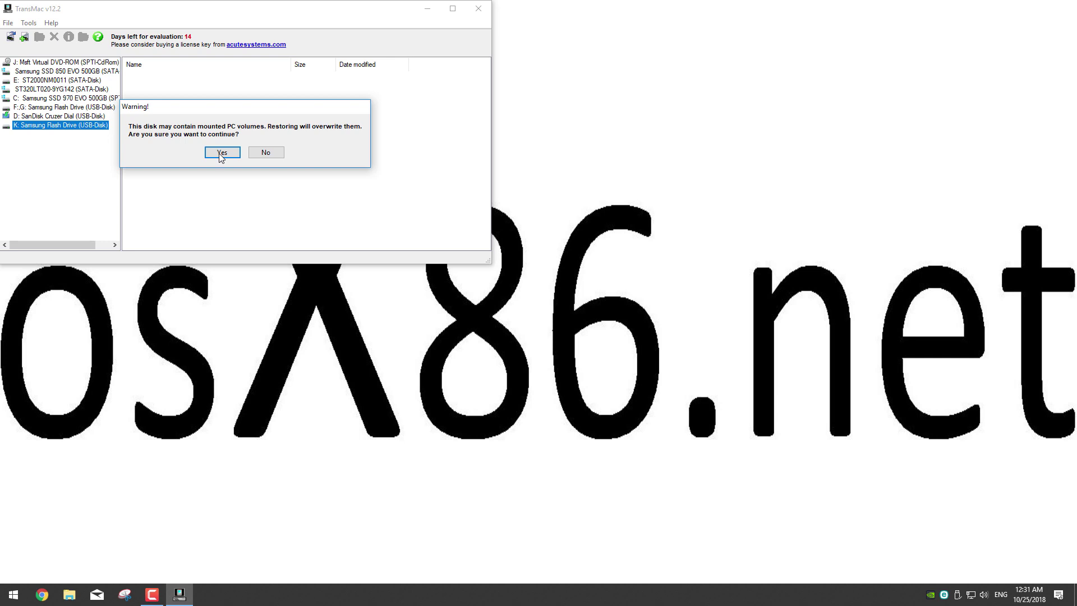
# Accept the overwrite warning and pick Install macOS High Sierra.dmg from Downloads as the restore image.
pyautogui.click(222, 153)
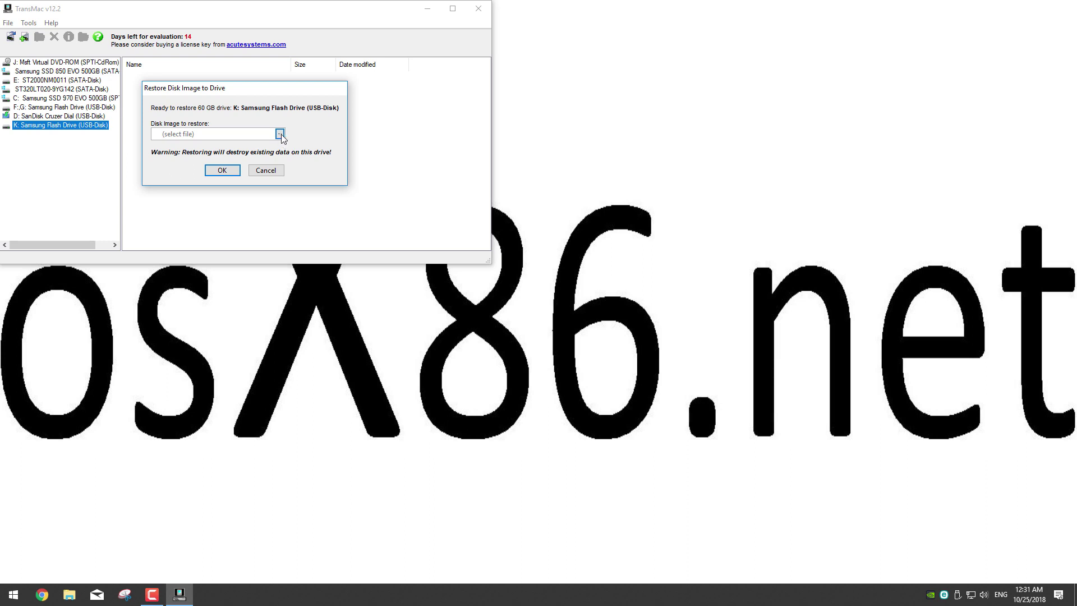
pyautogui.click(281, 135)
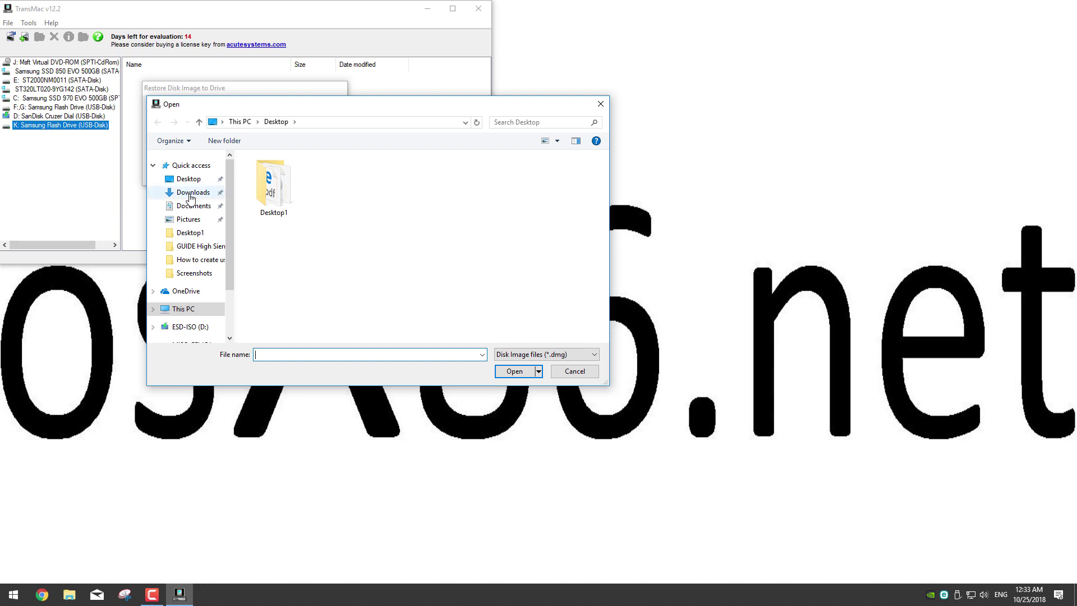
pyautogui.click(190, 196)
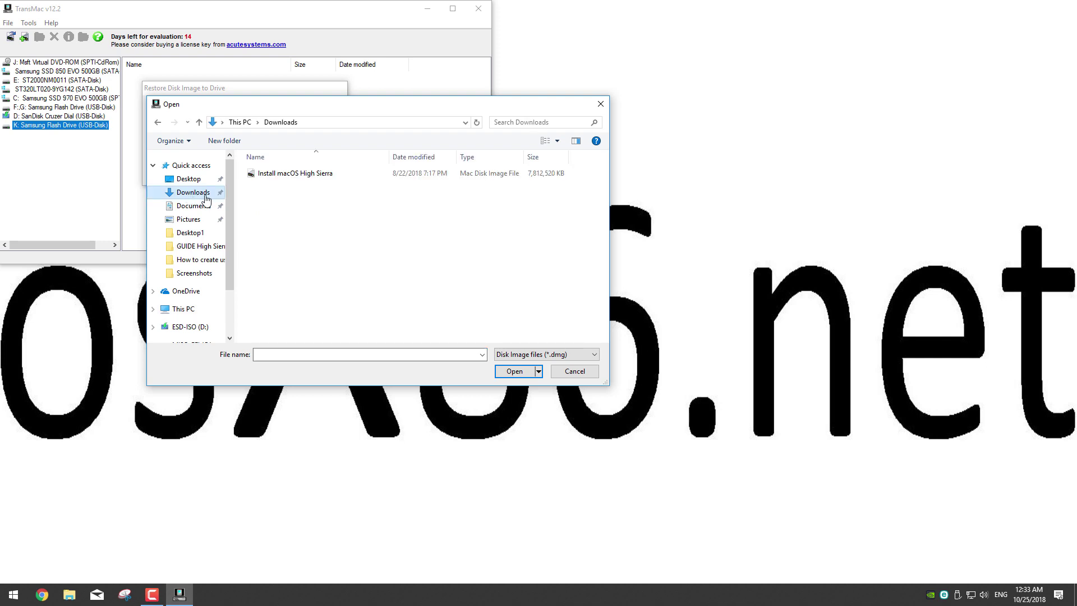
pyautogui.click(316, 174)
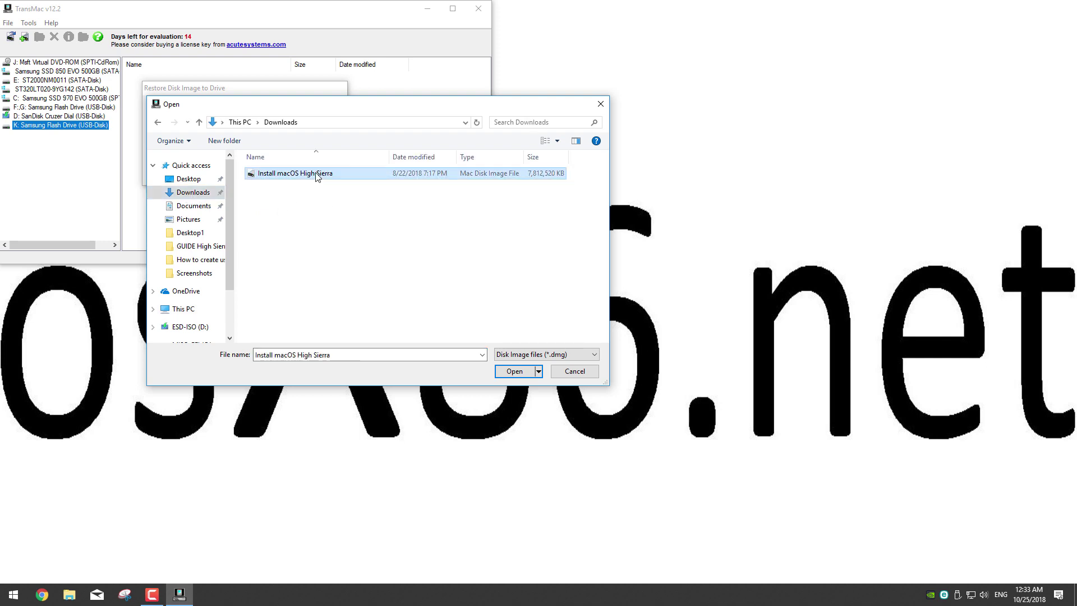
pyautogui.click(515, 371)
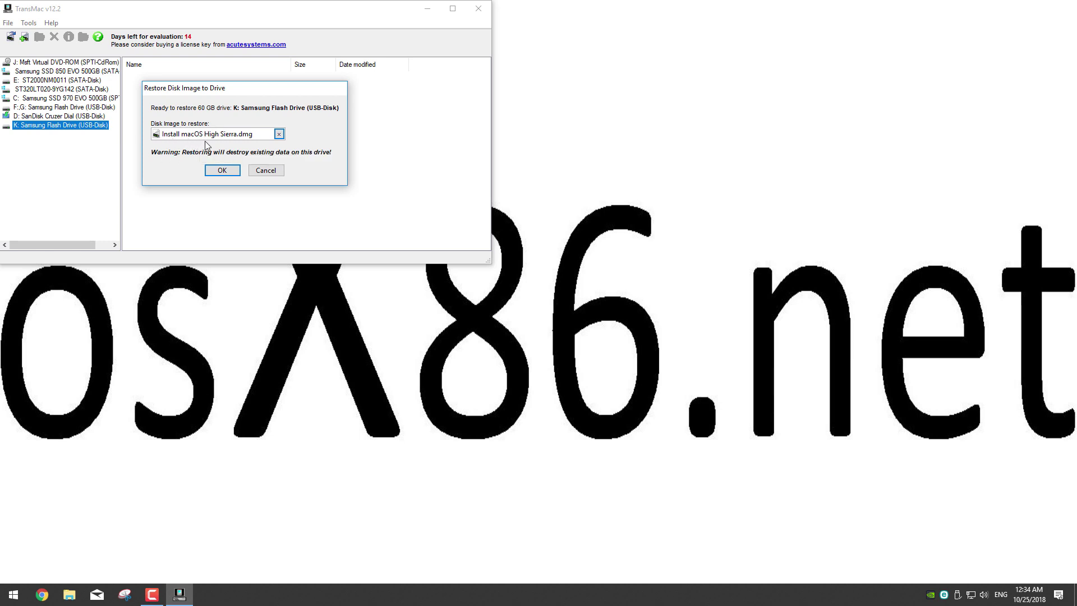
# Start the restore, confirm the Last Warning for the 60 GB drive, and dismiss Restore Complete.
pyautogui.click(220, 174)
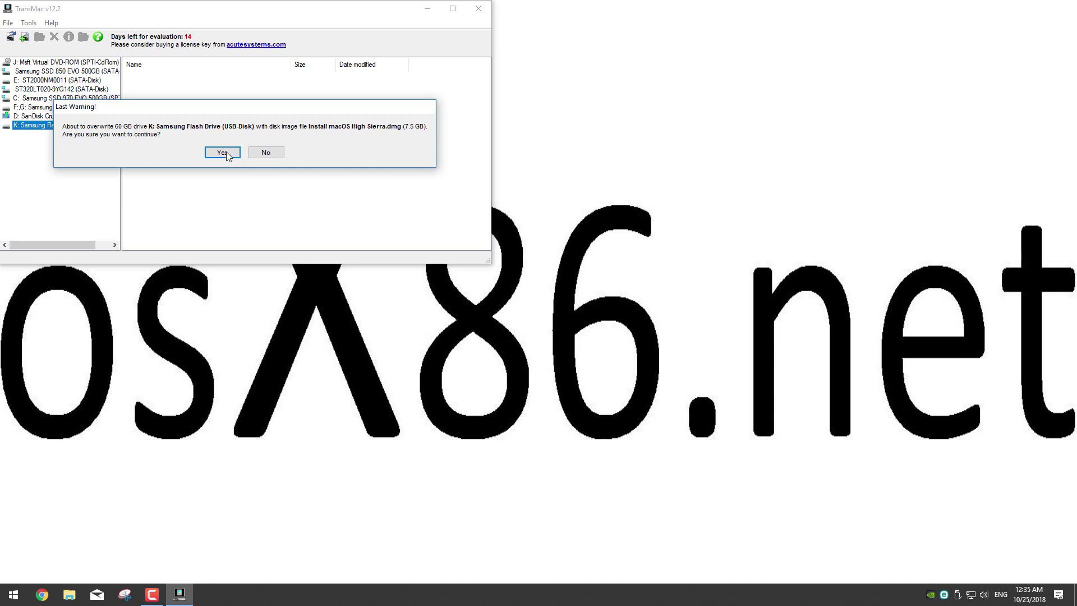
pyautogui.click(223, 152)
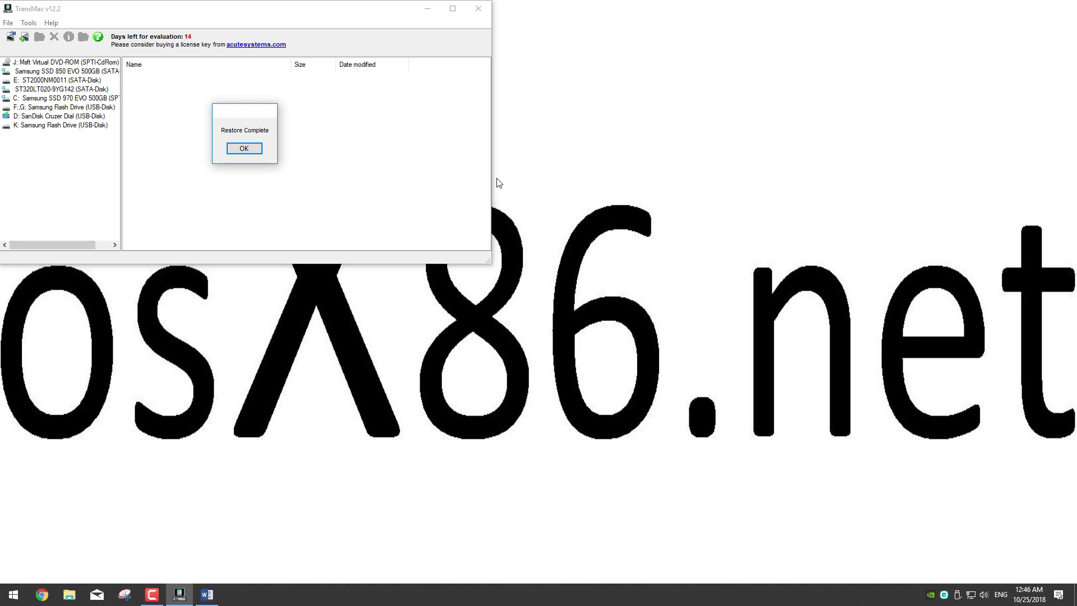
pyautogui.click(244, 149)
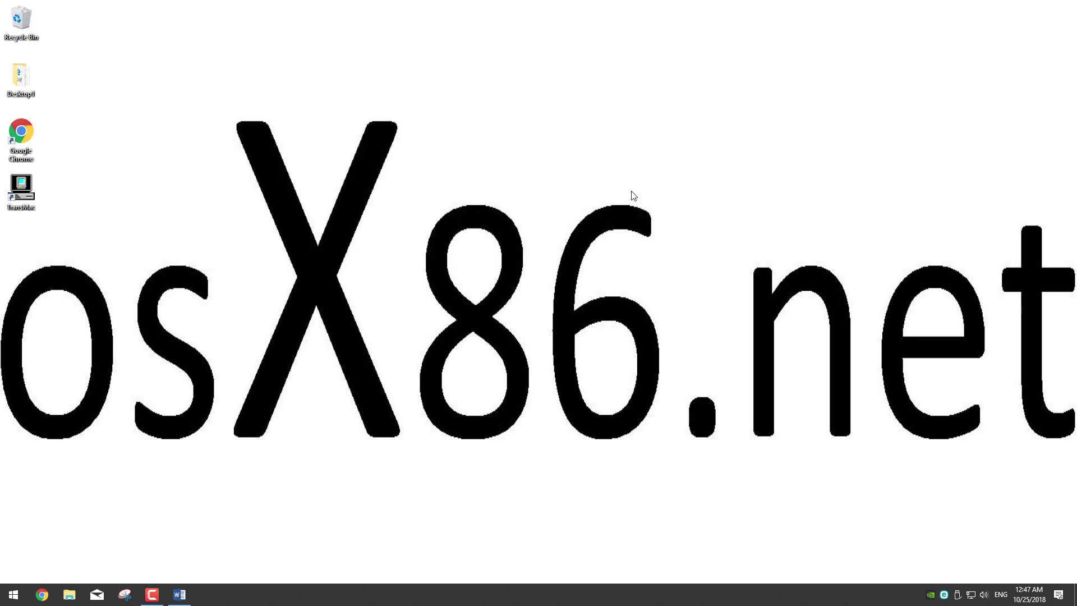